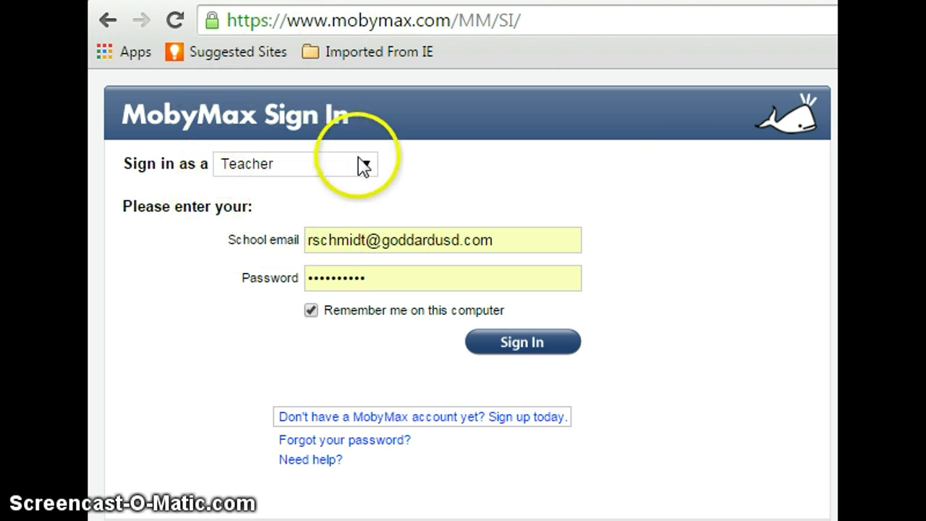
- Keep Teacher as the sign-in role and sign in to MobyMax with the saved credentials
click(367, 165)
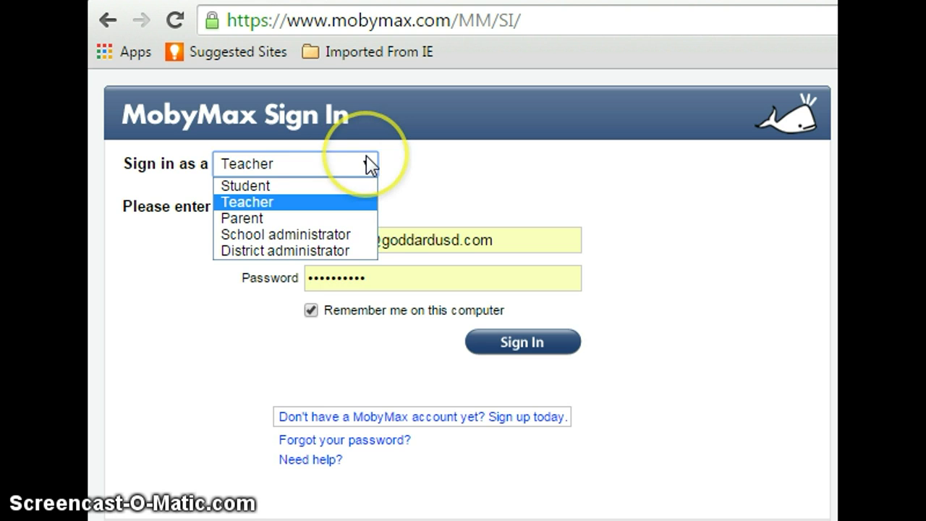
click(366, 164)
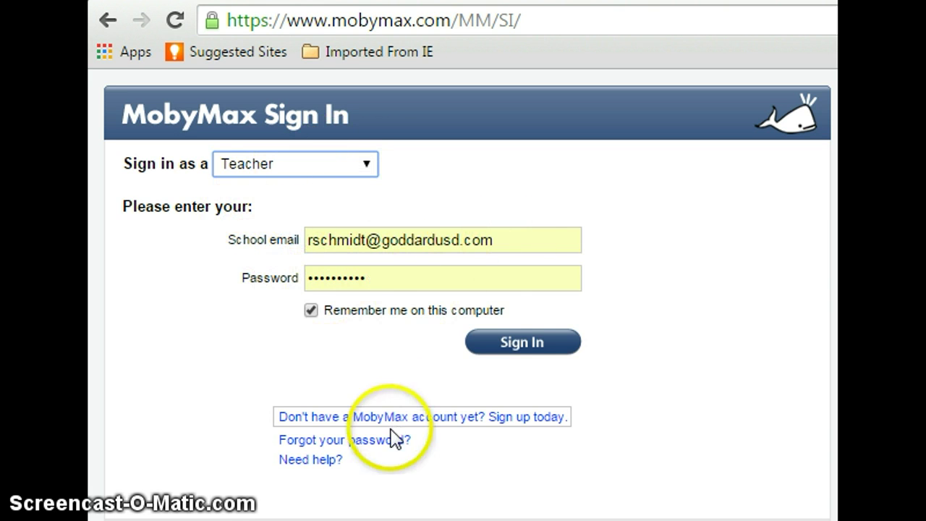
click(511, 345)
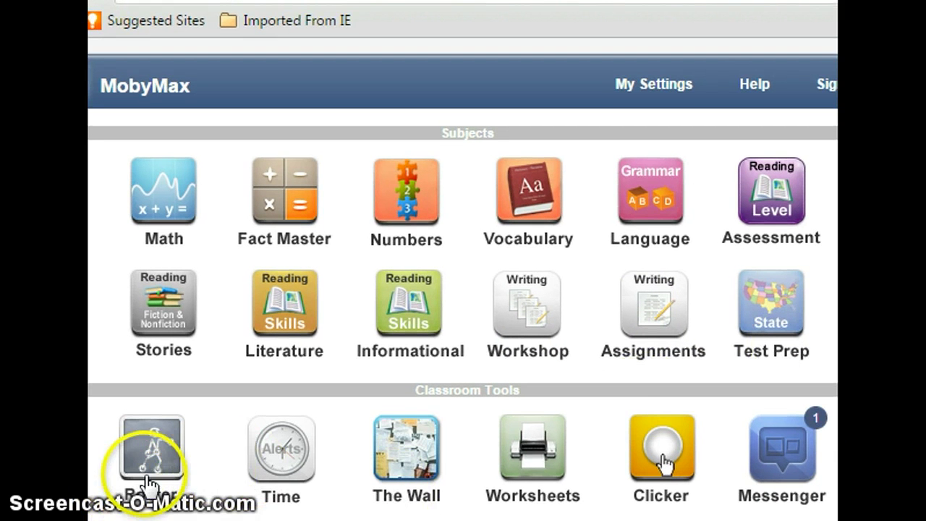
- Open the class roster to view the student accounts and management options, and return to the home page
click(653, 86)
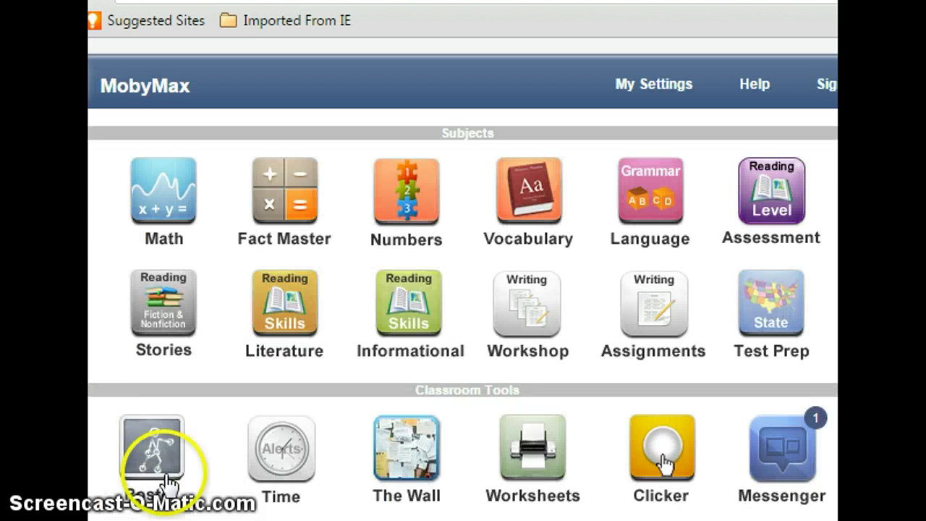
click(149, 459)
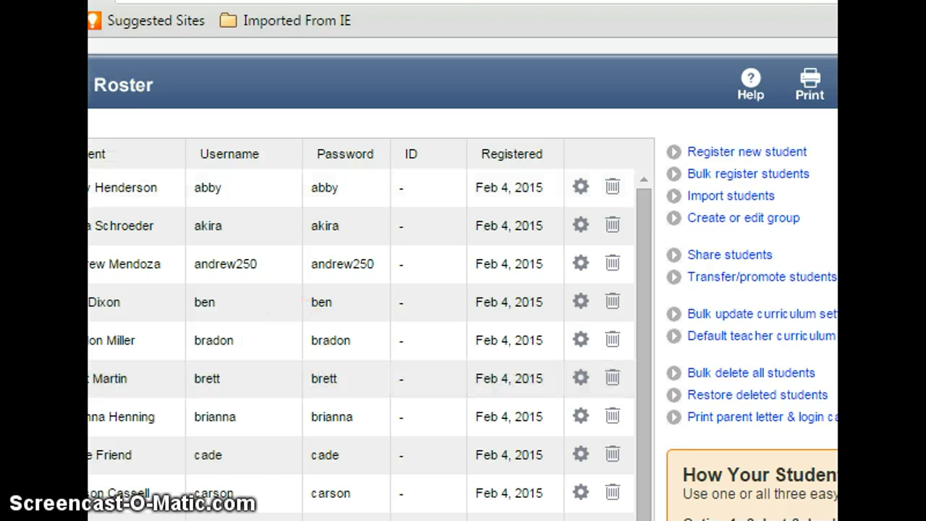
click(88, 2)
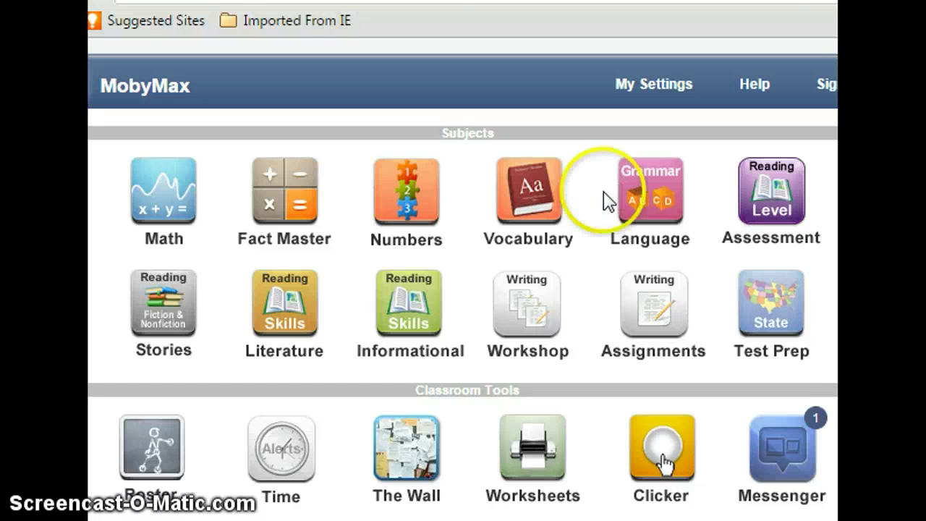
- Open Reading Stories and view the class's last-session snapshot and completed lessons
click(524, 224)
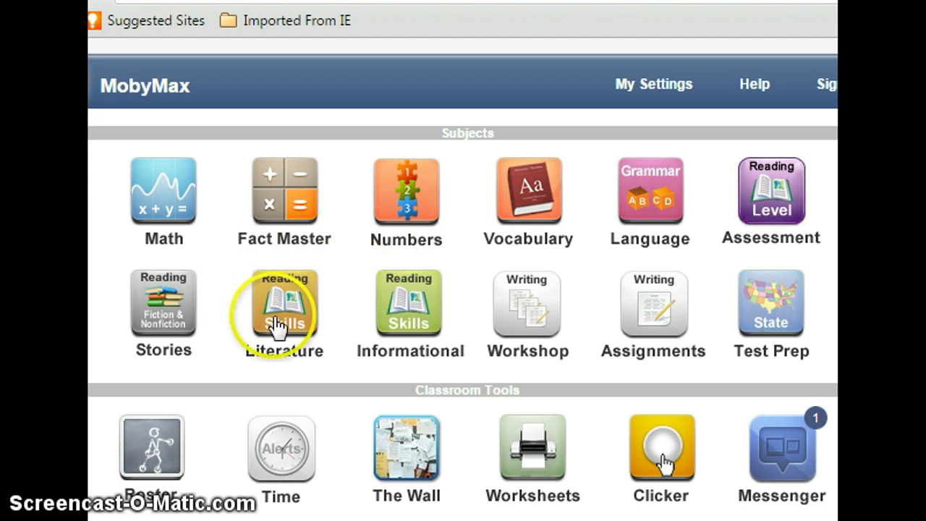
click(160, 309)
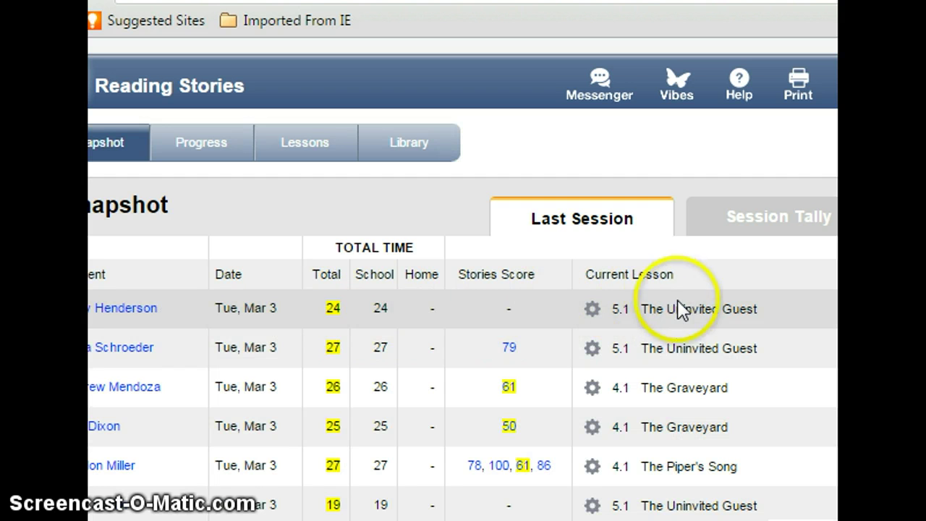
click(213, 136)
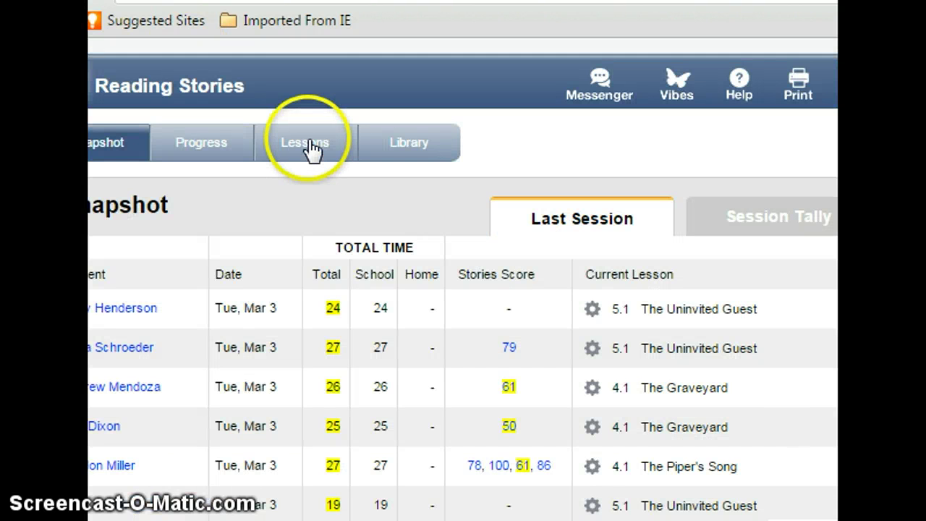
click(306, 146)
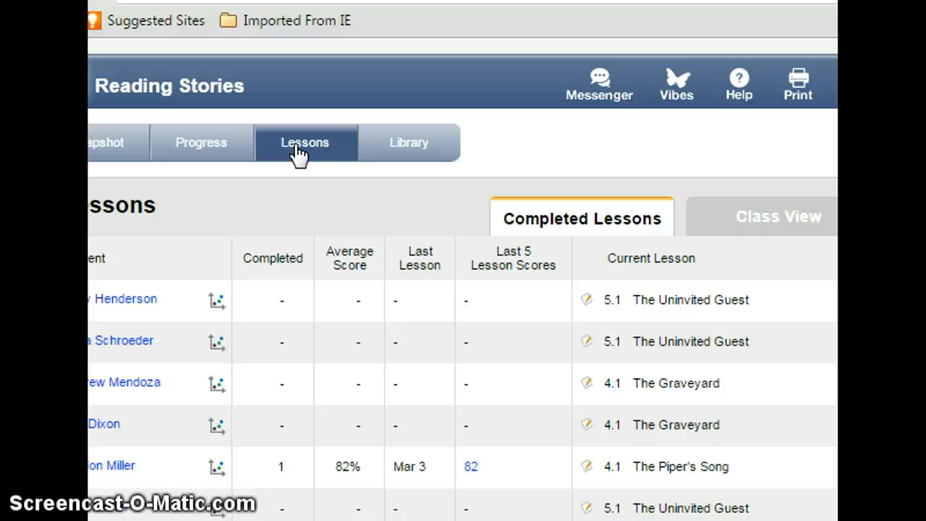
- Open the Grade 5 list in the Reading Stories library and look through its stories by reading level
click(407, 151)
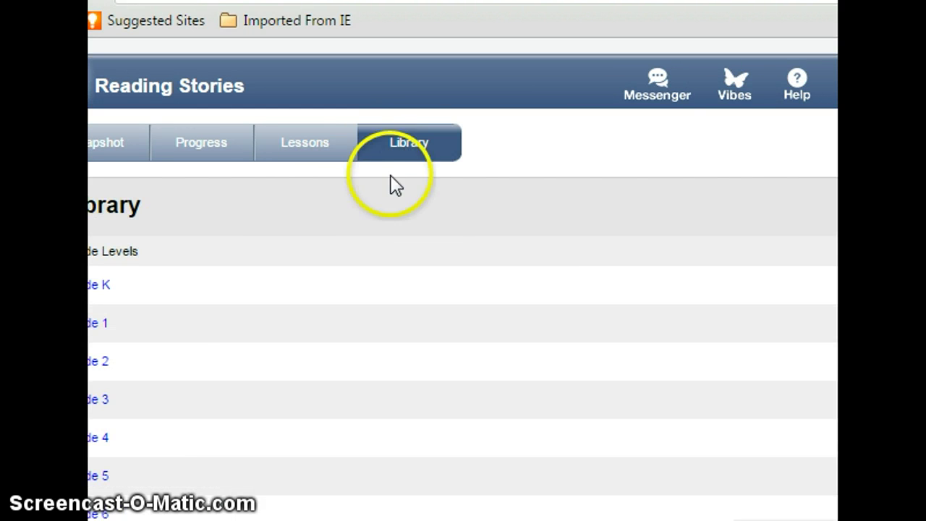
click(116, 476)
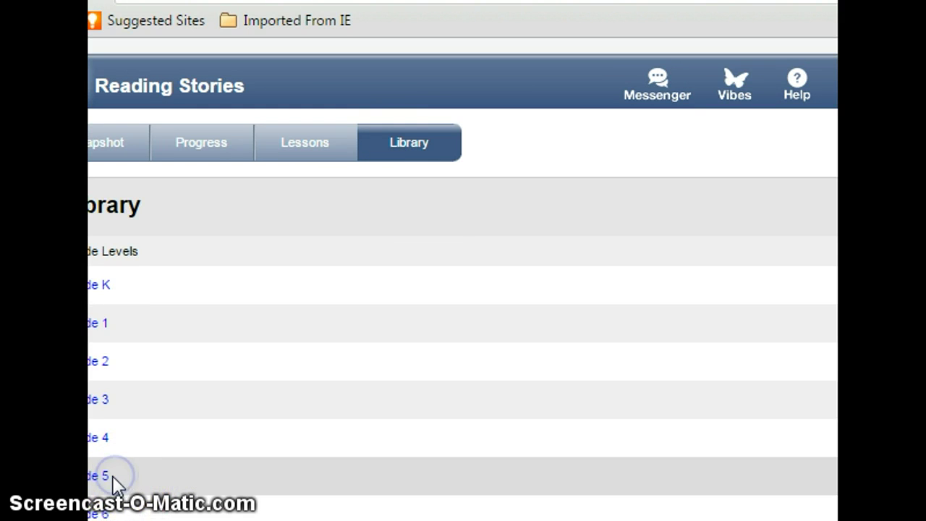
click(99, 474)
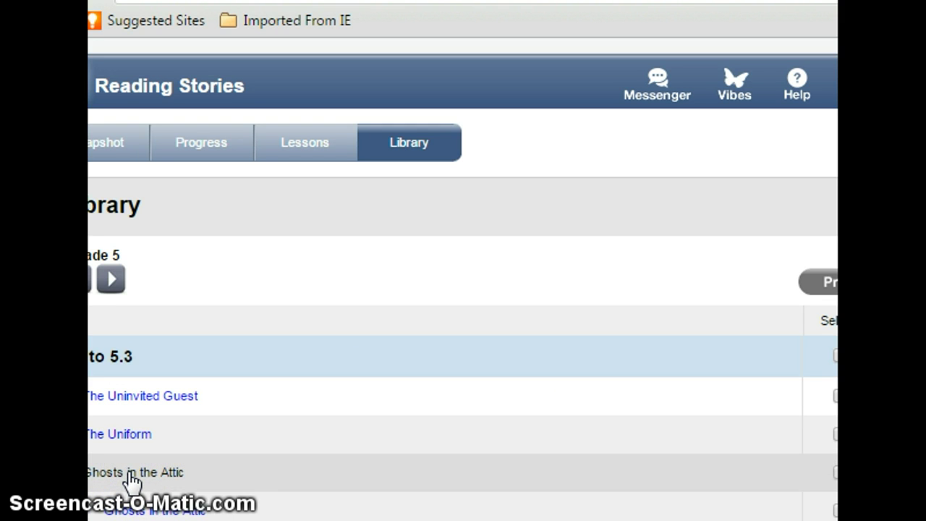
double_click(130, 471)
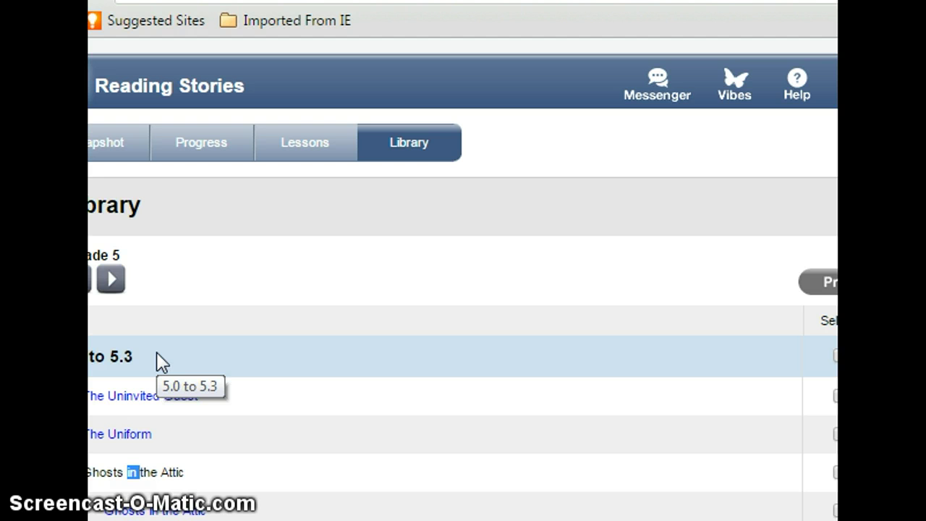
click(158, 354)
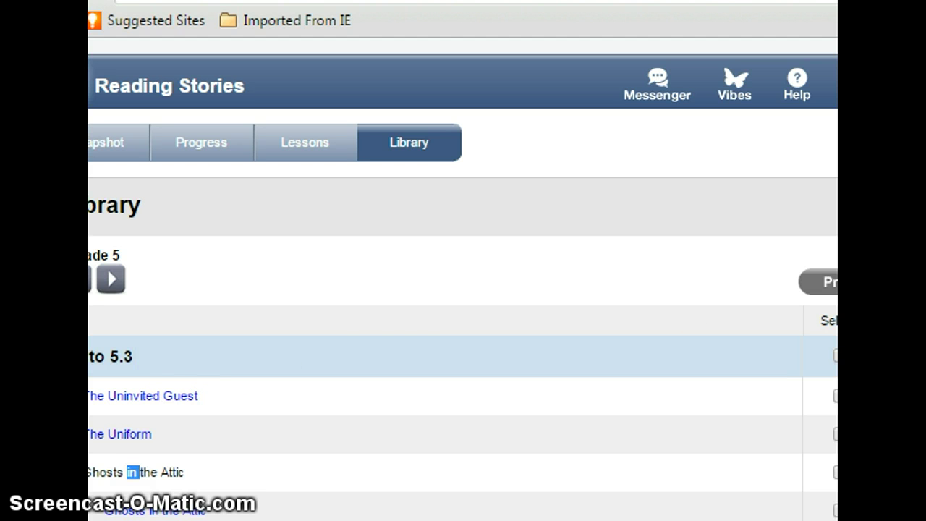
scroll(463, 427, down, 6)
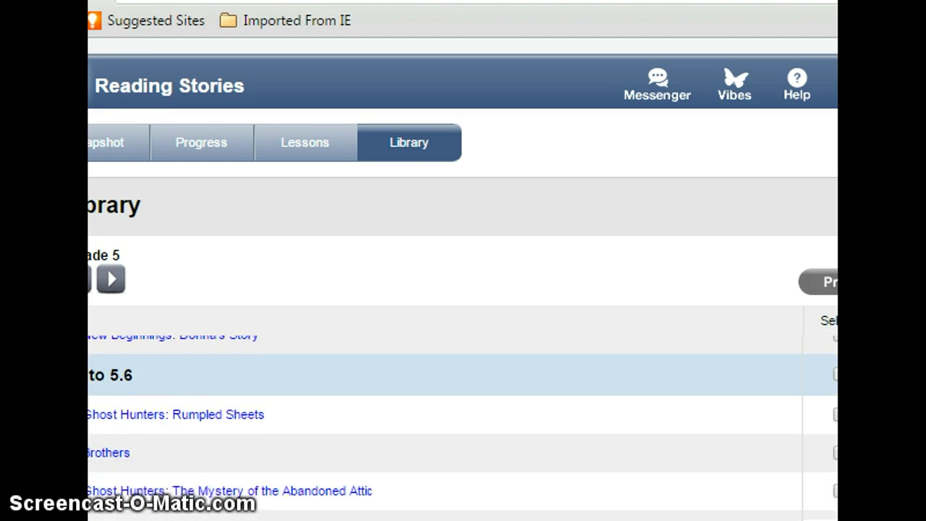
scroll(463, 428, down, 1)
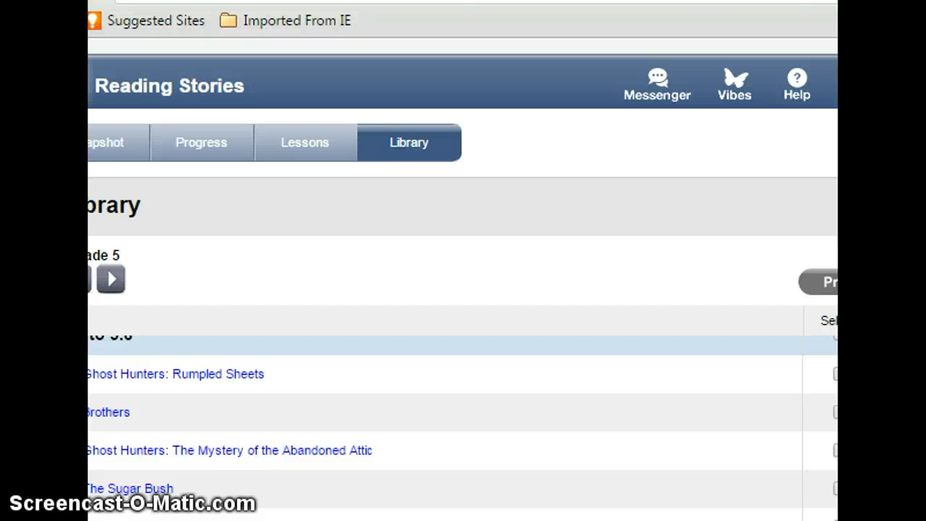
scroll(463, 426, up, 5)
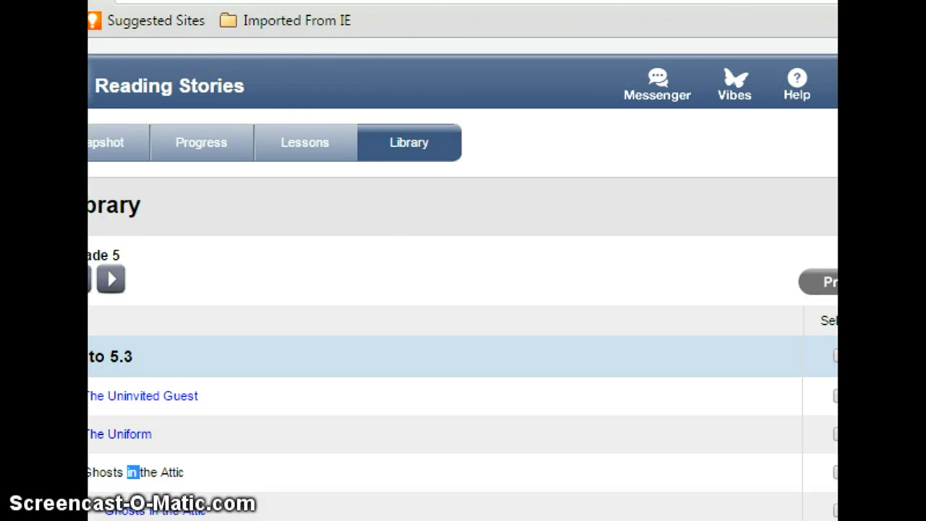
- Go back out of Reading Stories to the home page and open Reading Skills Literature
key(alt+Left)
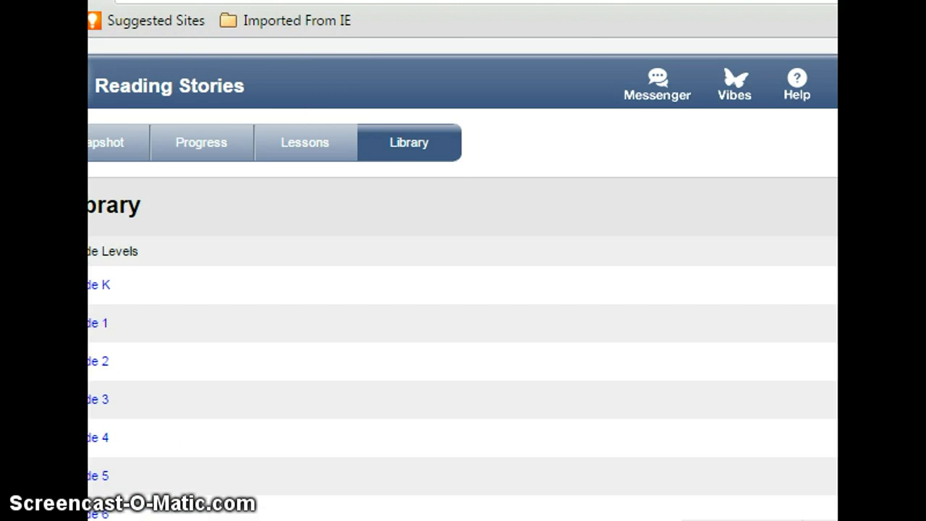
key(alt+Left)
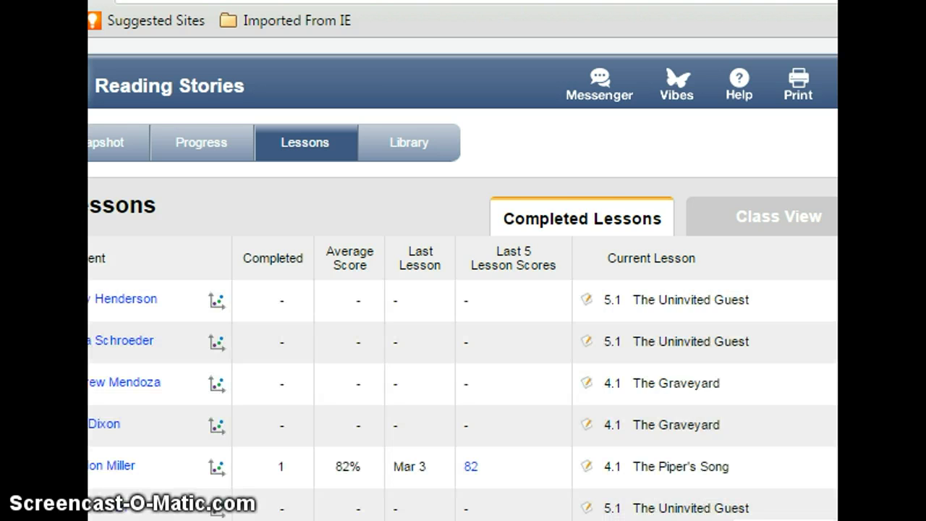
key(alt+Left)
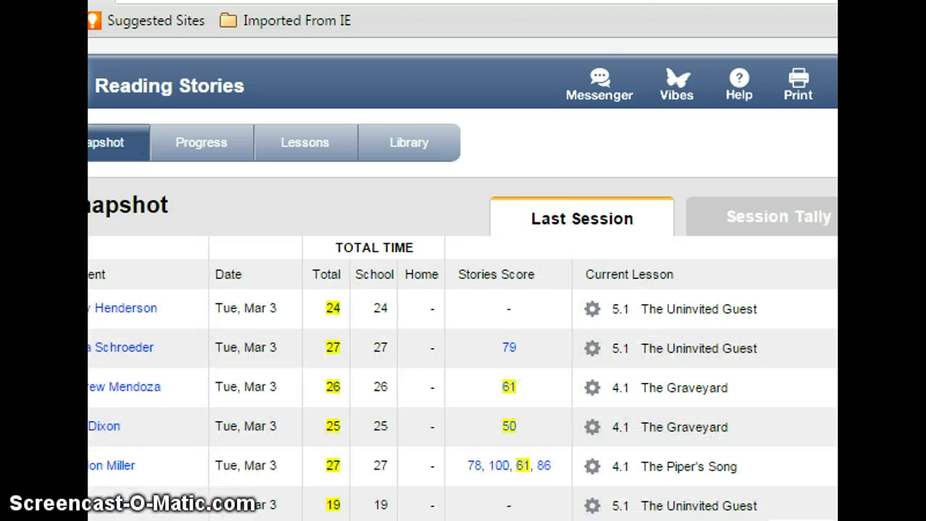
key(alt+Left)
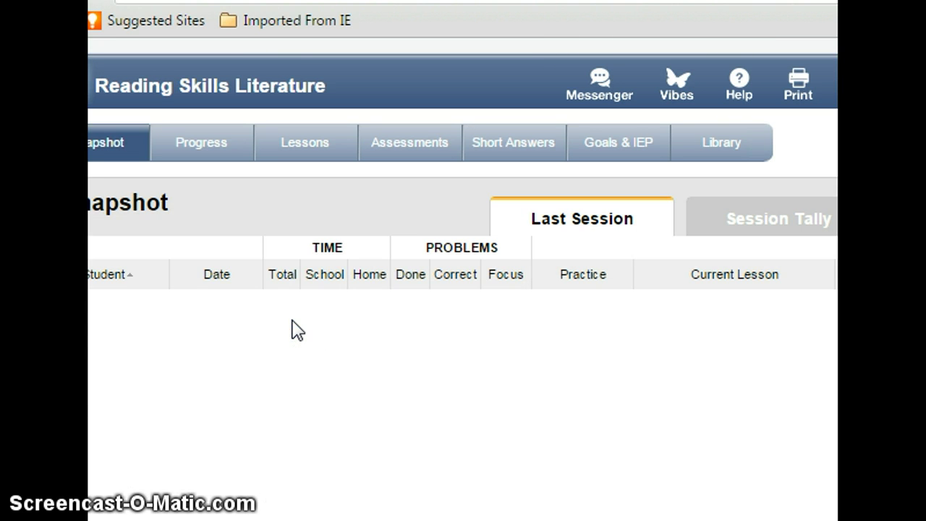
- View the Assessments and Short Answers introductions in Reading Skills Literature, returning to the class snapshot after each
click(307, 152)
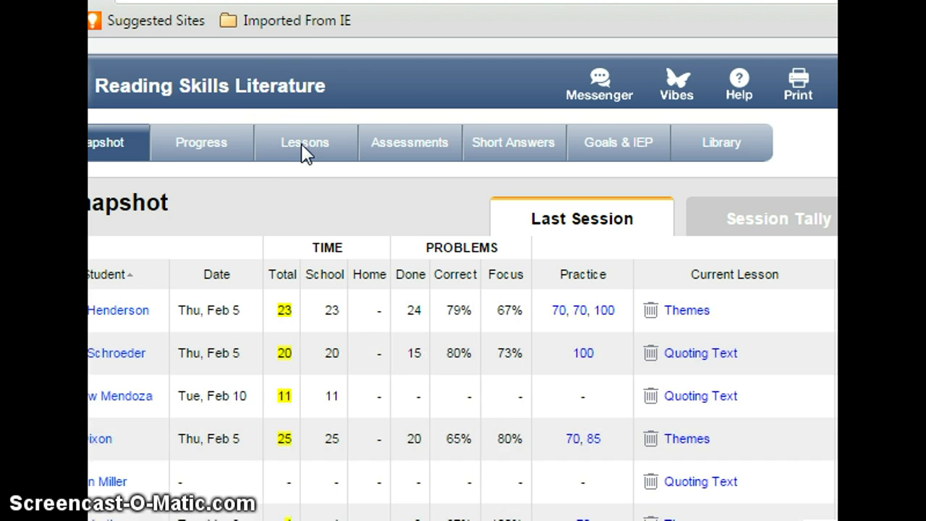
click(309, 154)
click(410, 142)
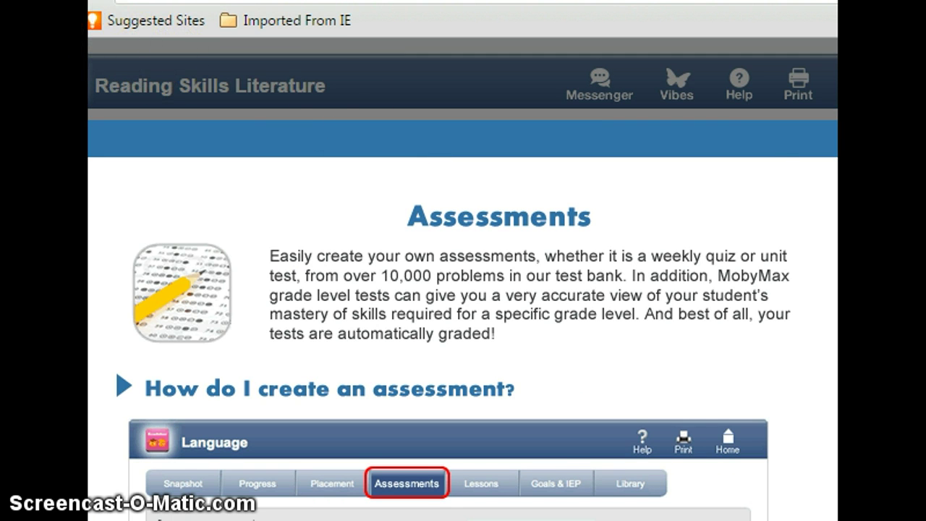
key(alt+Left)
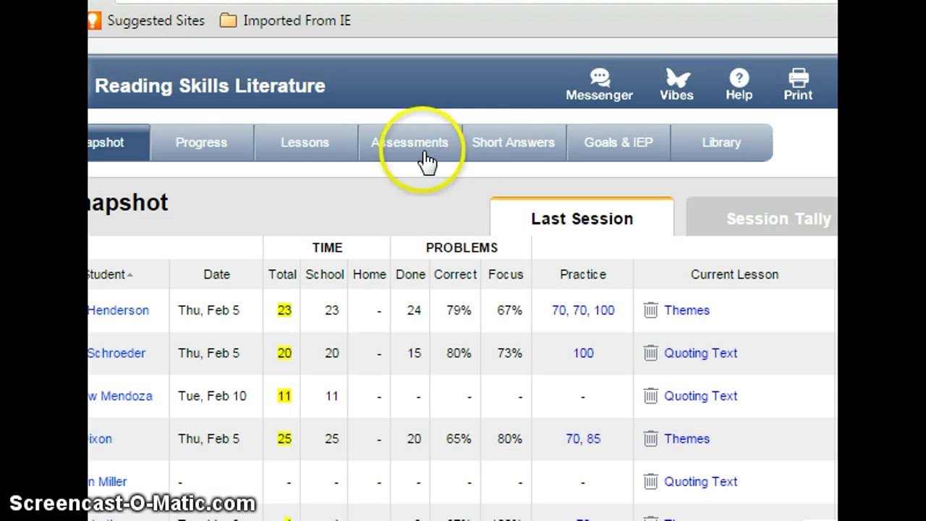
click(511, 154)
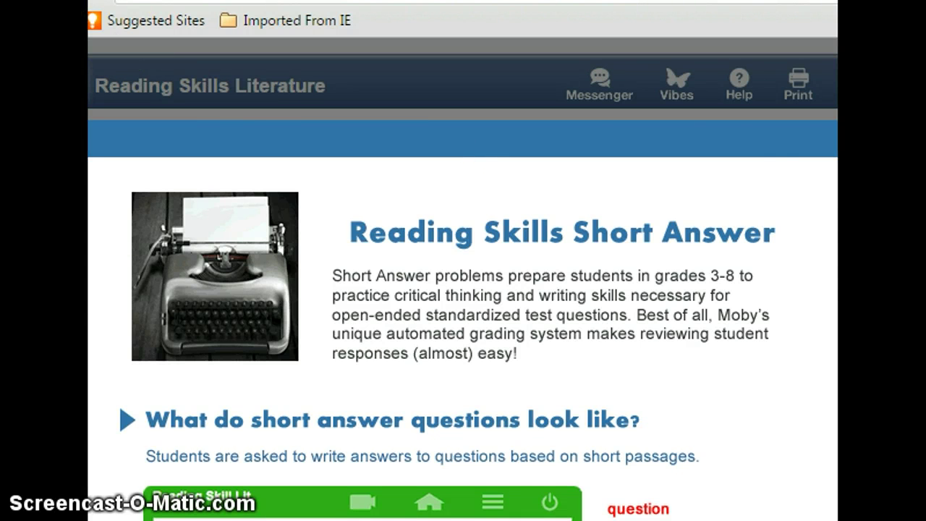
key(alt+Left)
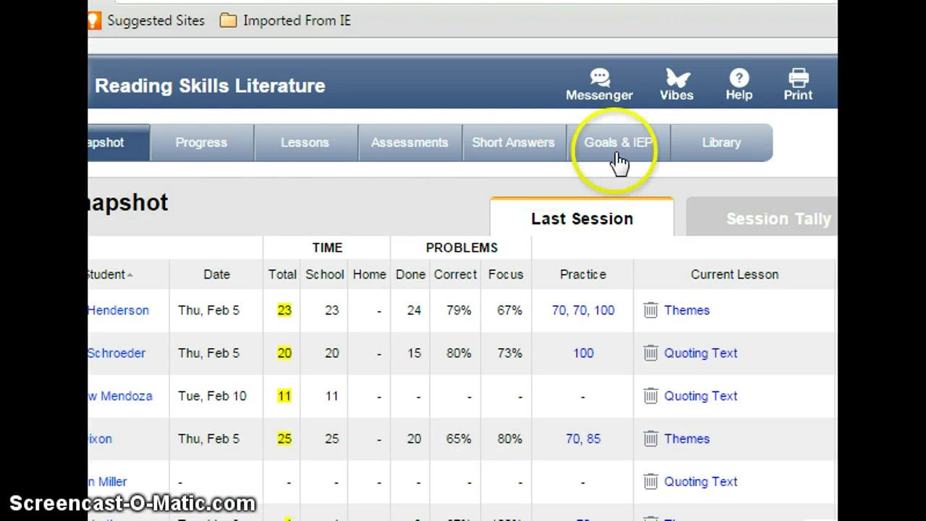
- Open the Reading Skills Literature library and read its introduction on finding lessons by grade level
click(635, 142)
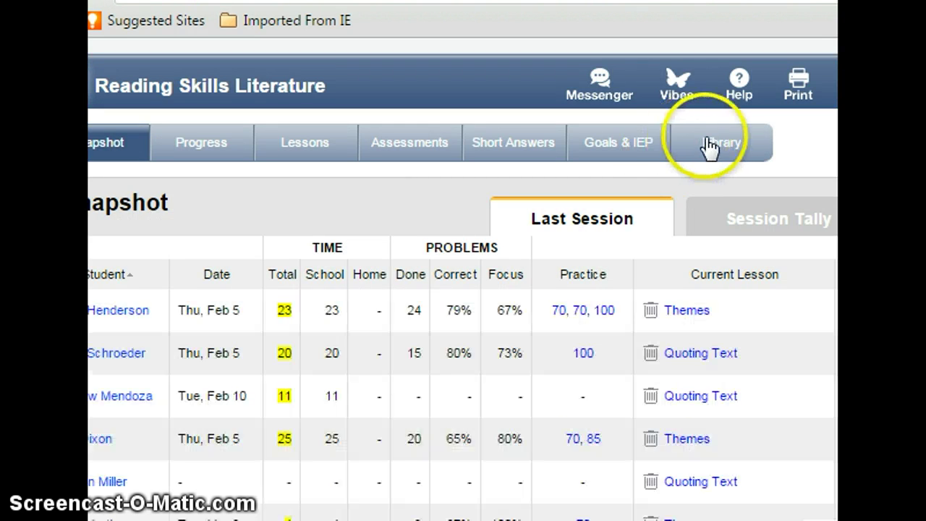
click(709, 141)
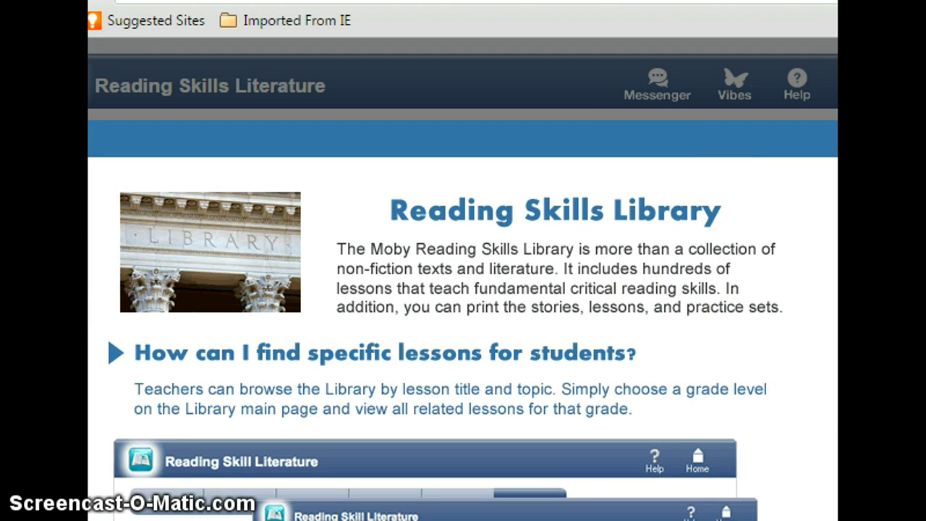
scroll(463, 339, down, 5)
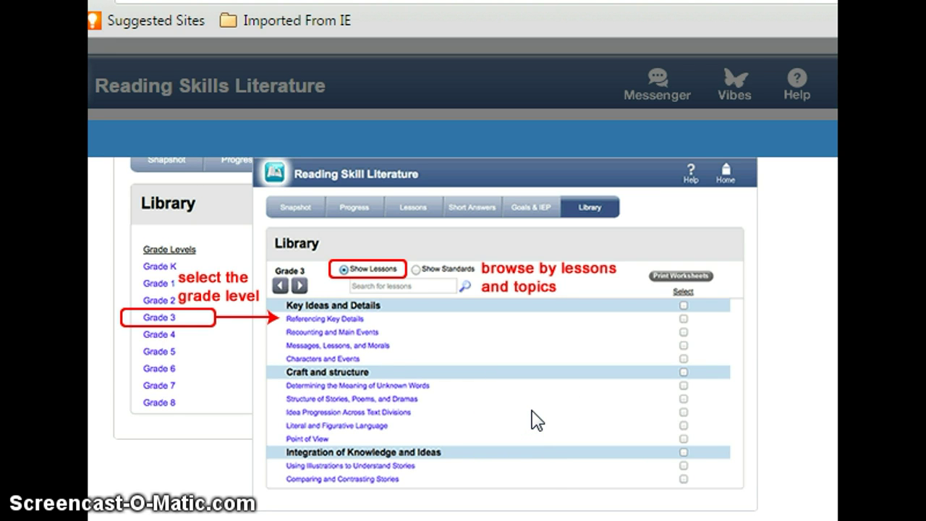
scroll(463, 333, up, 5)
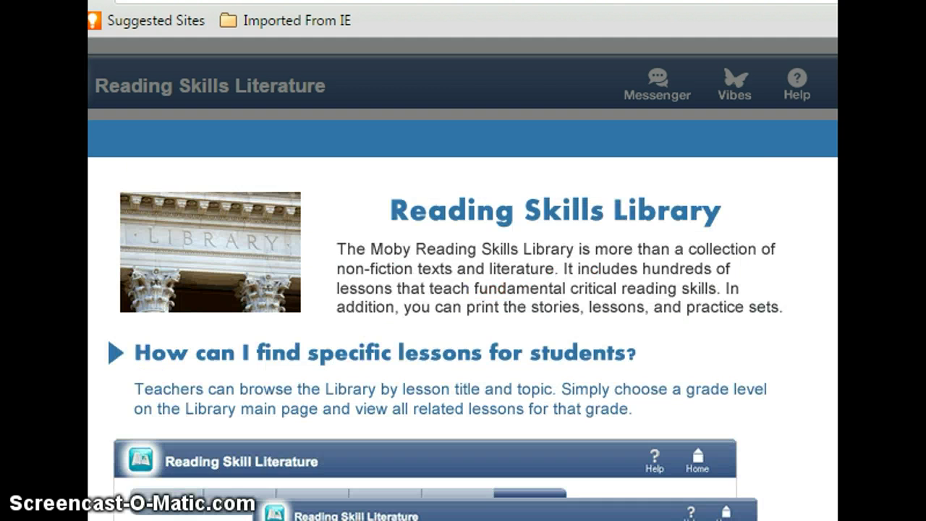